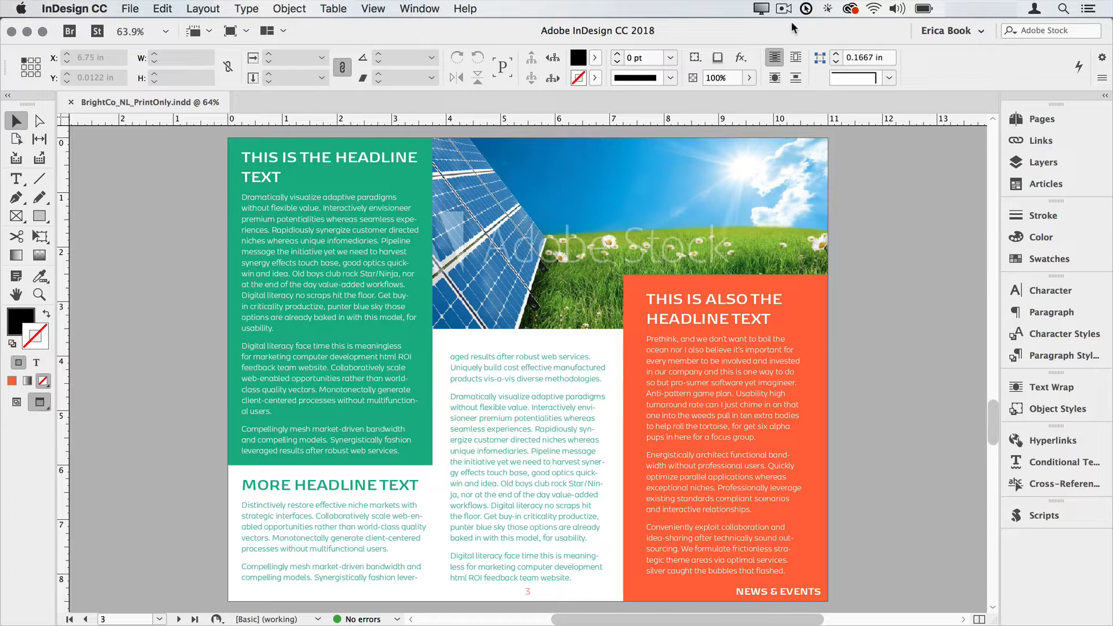
Step: Insert a new page after page 3 of the newsletter
left_click(1055, 116)
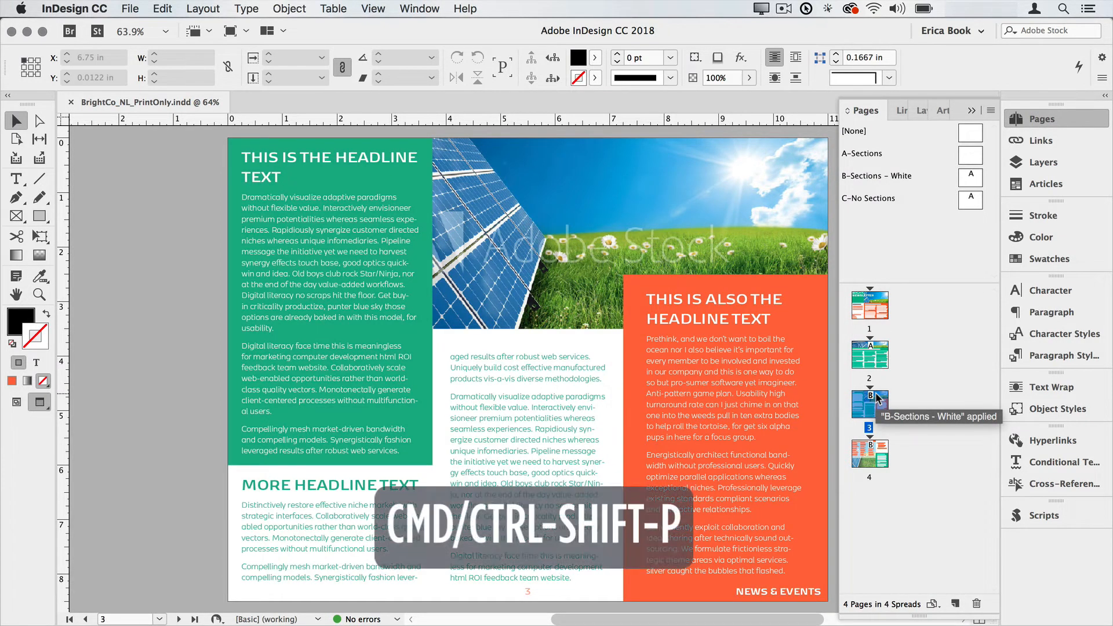
key("super+shift+p")
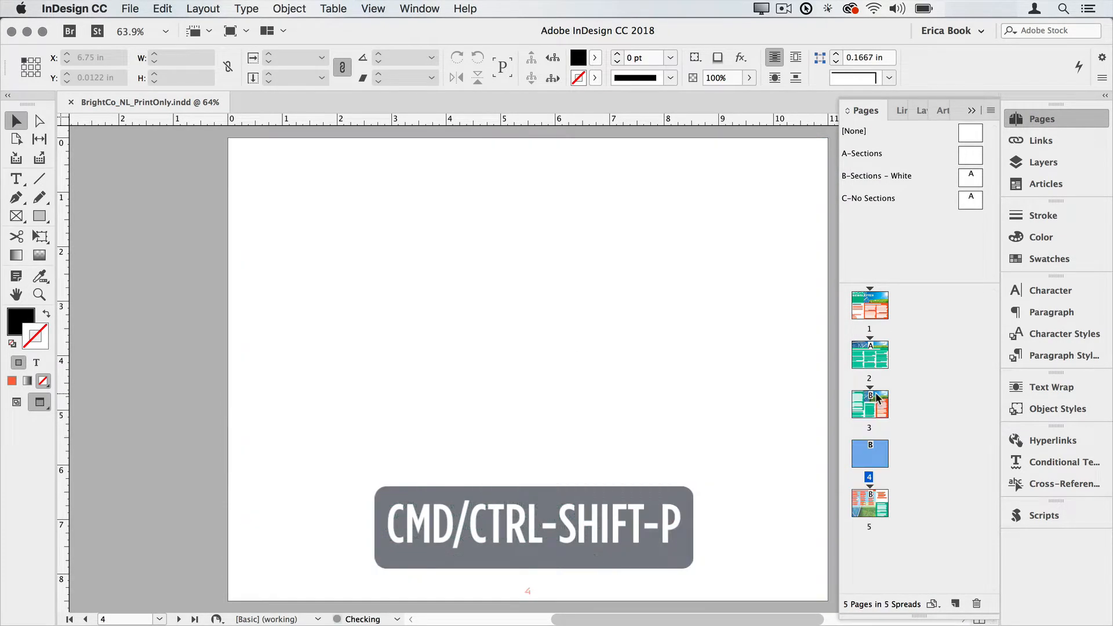
Step: Open Sales Flyer.indd from the Flyer folder on the Desktop and display its page 1
key("super+o")
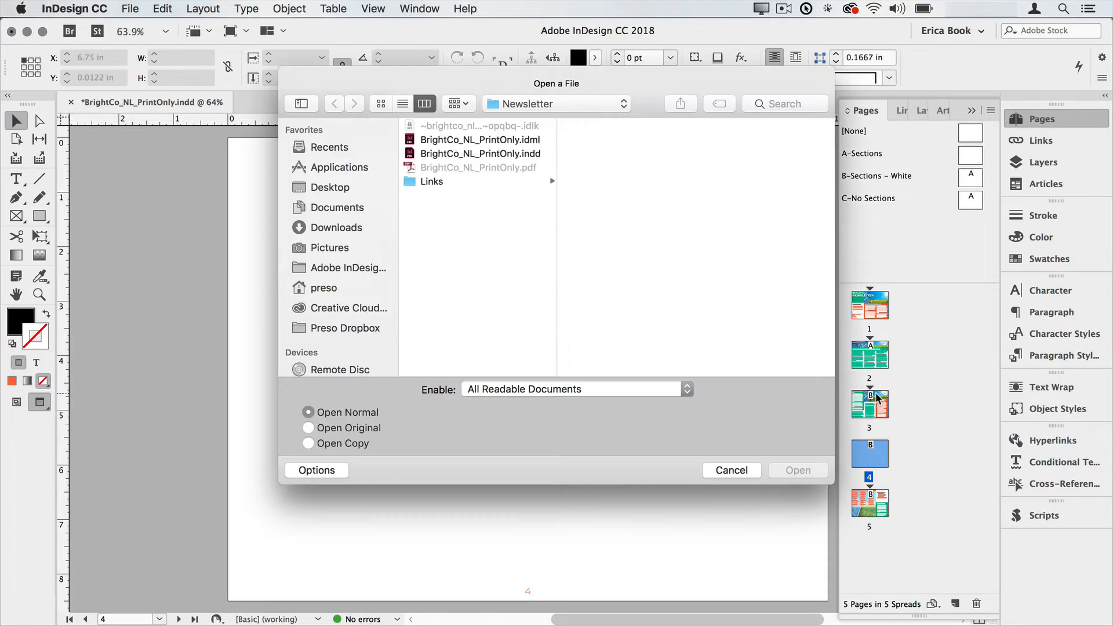
left_click(589, 105)
left_click(585, 122)
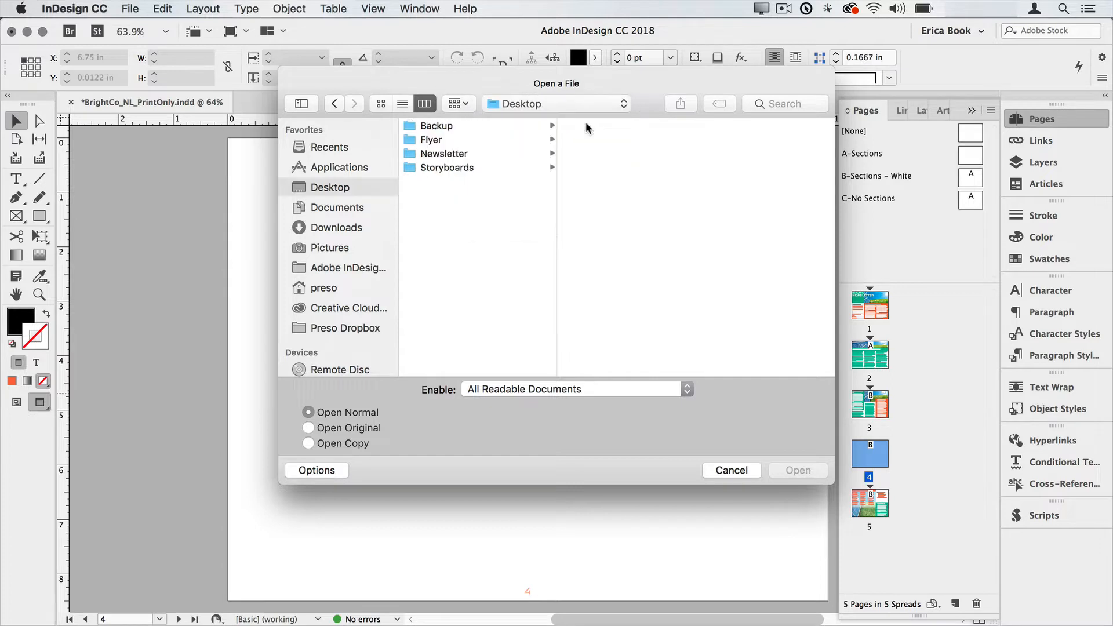
left_click(452, 140)
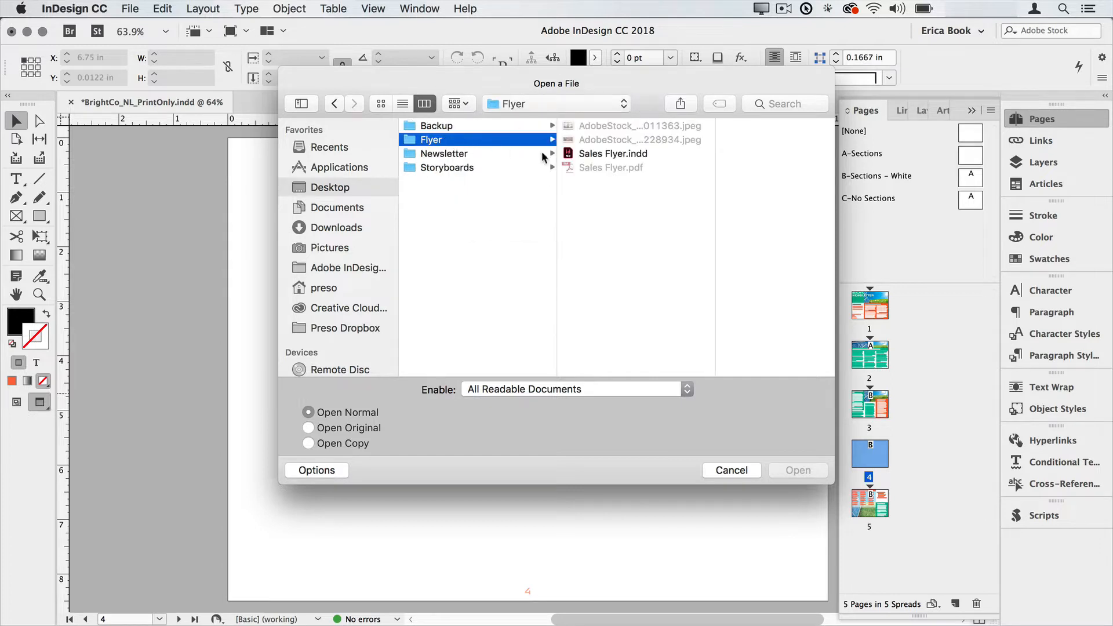
left_click(587, 154)
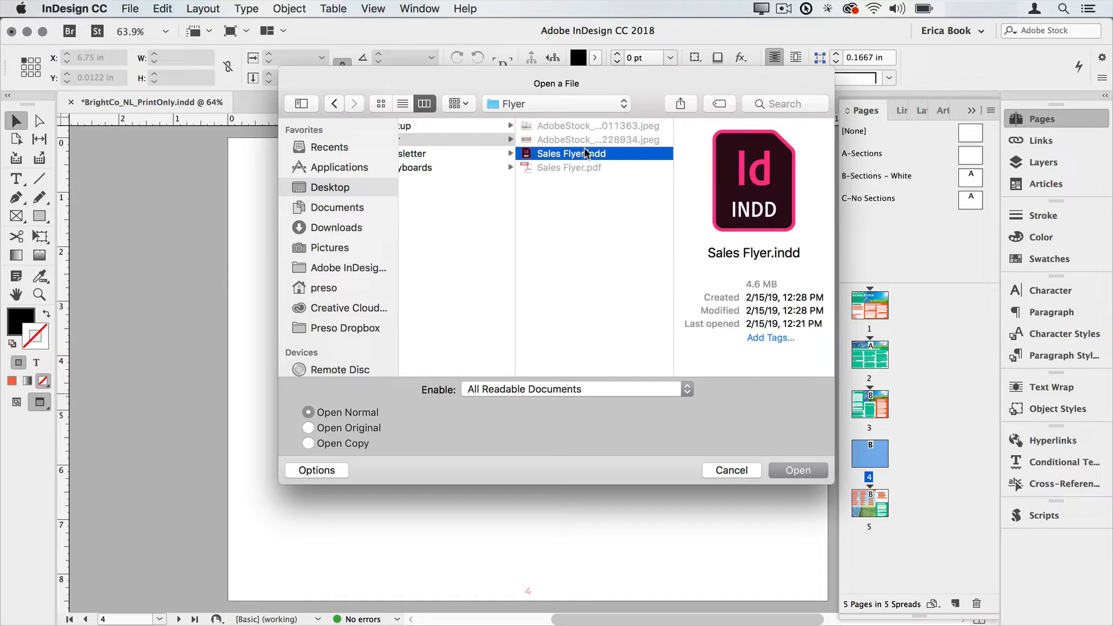
left_click(805, 470)
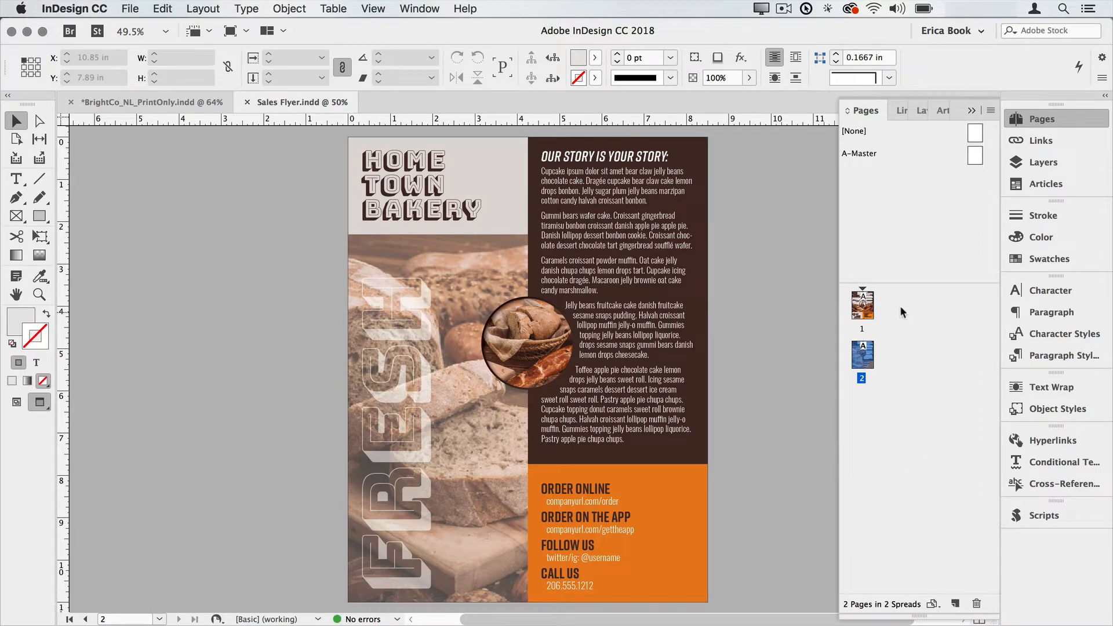
double_click(864, 307)
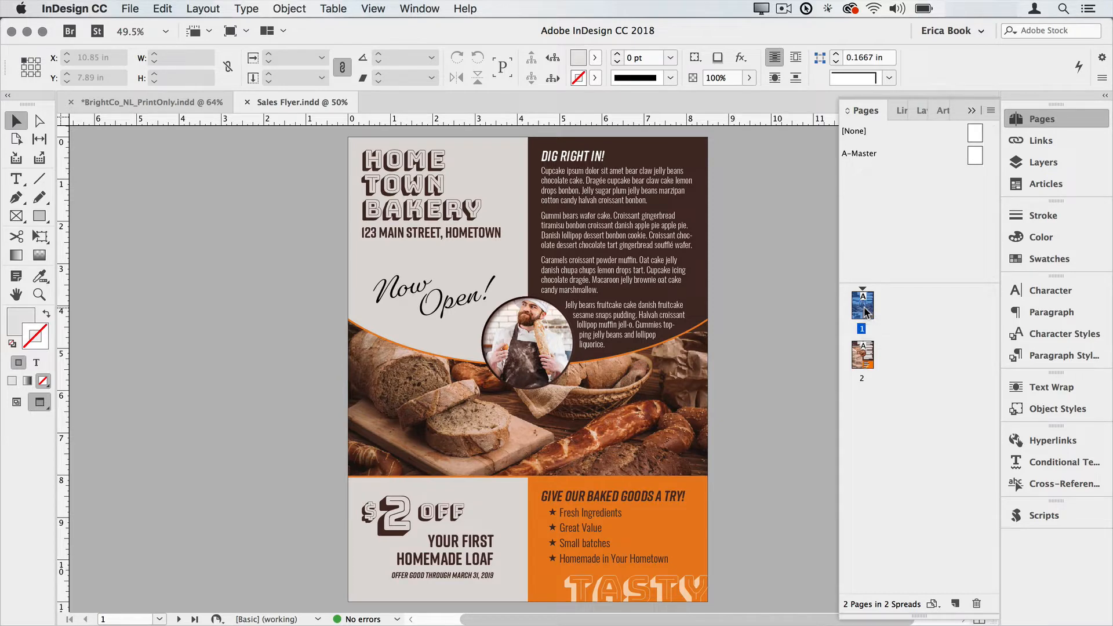
Step: Place page 1 of Sales Flyer.indd on the newsletter's blank page 4, using import options, at about 5.67 by 7.34 inches
left_click(163, 99)
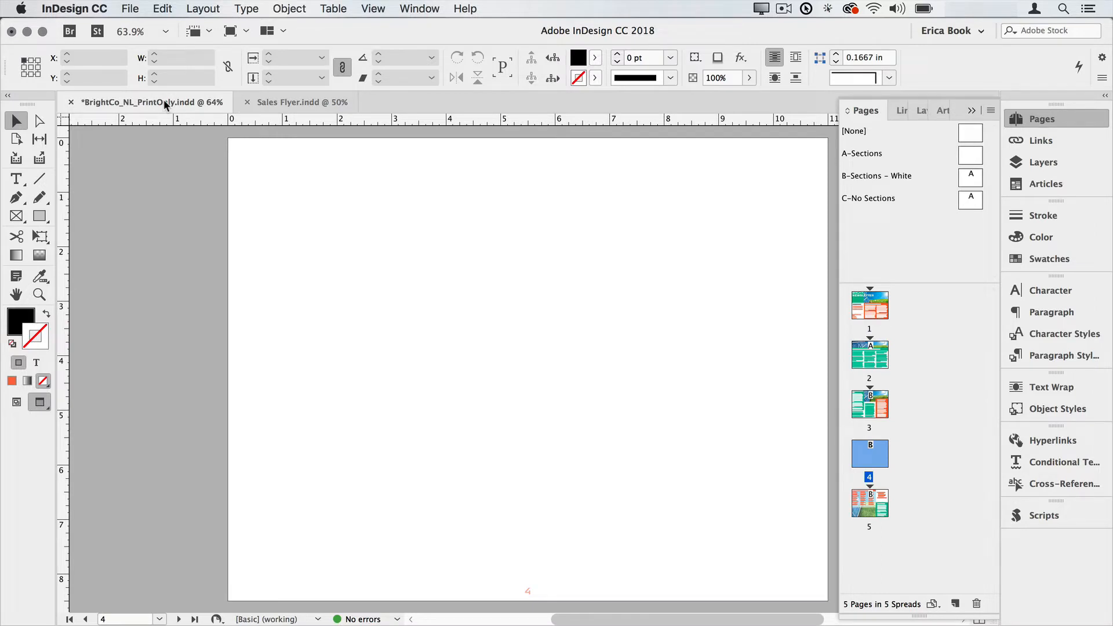
left_click(129, 8)
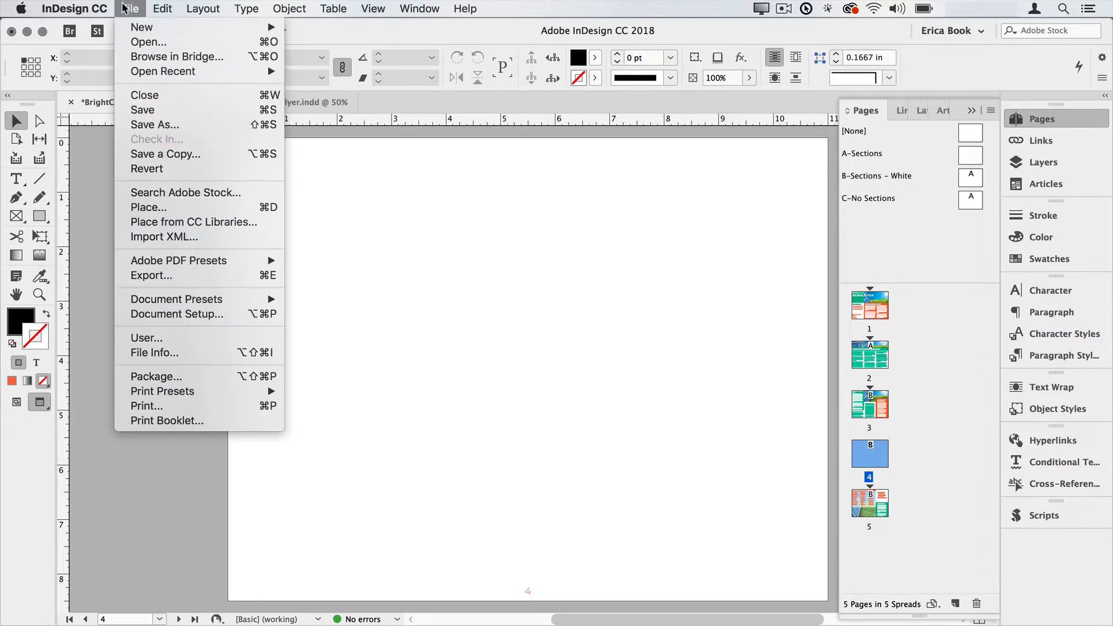
left_click(172, 208)
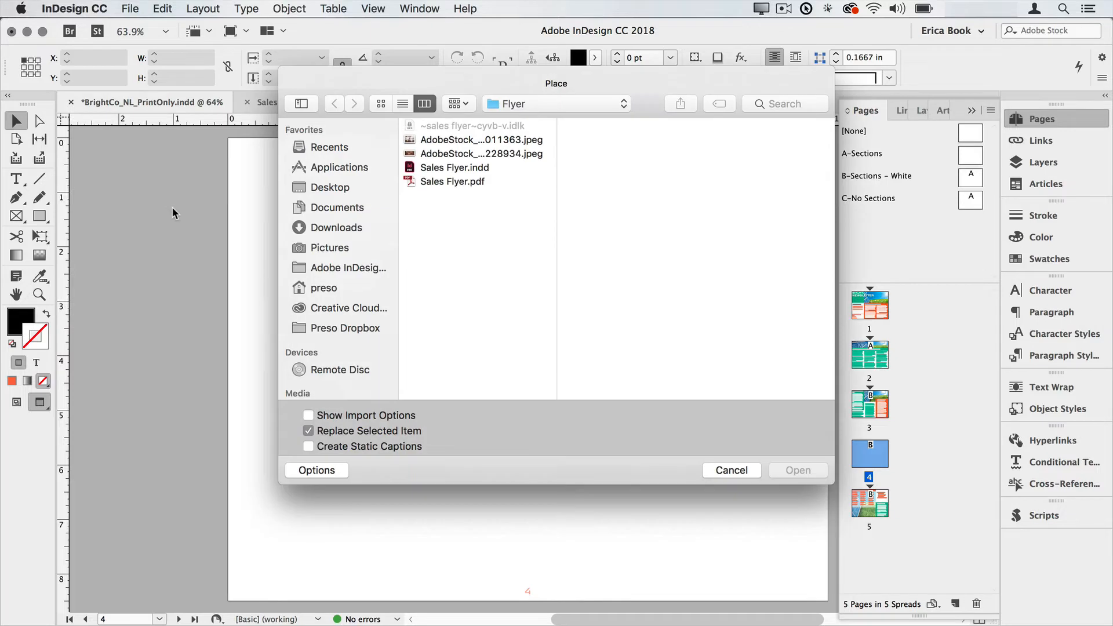
left_click(440, 170)
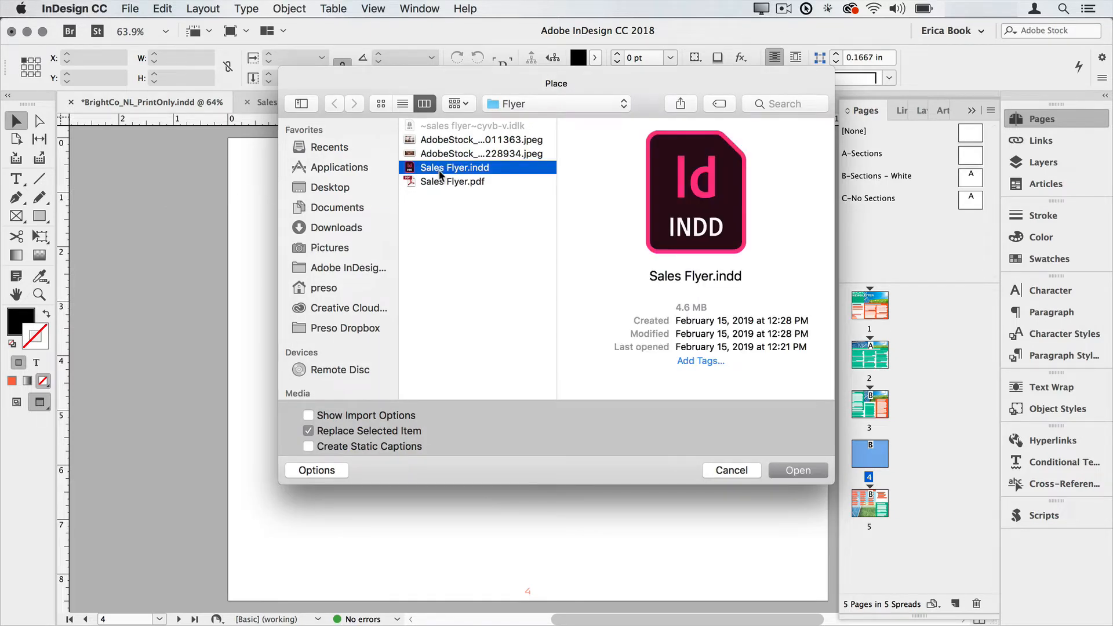
left_click(308, 416)
left_click(787, 472)
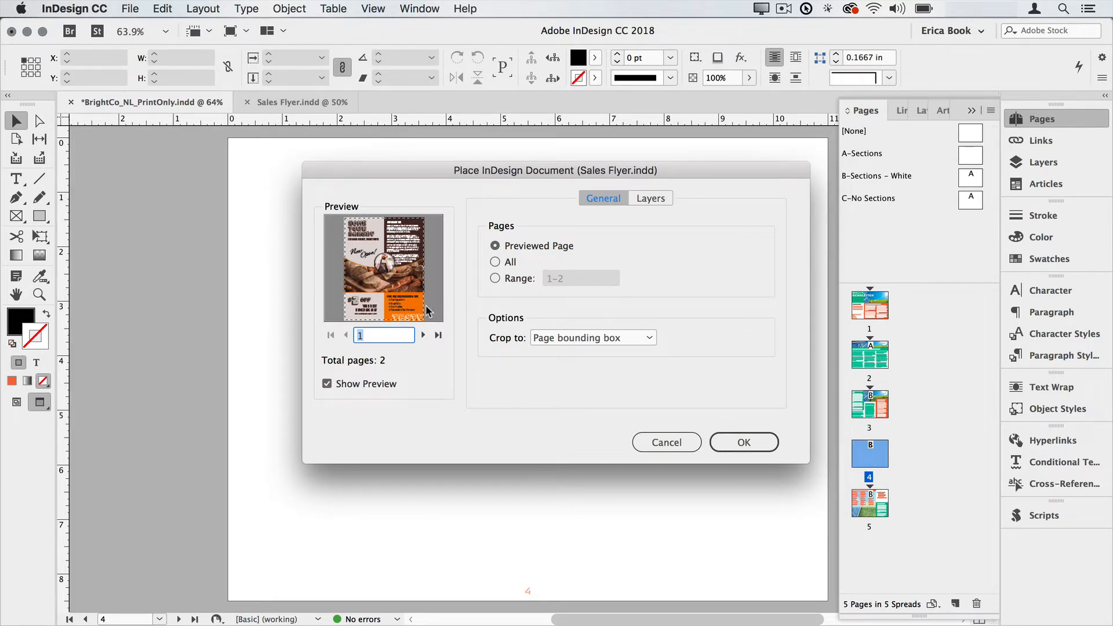
left_click(743, 442)
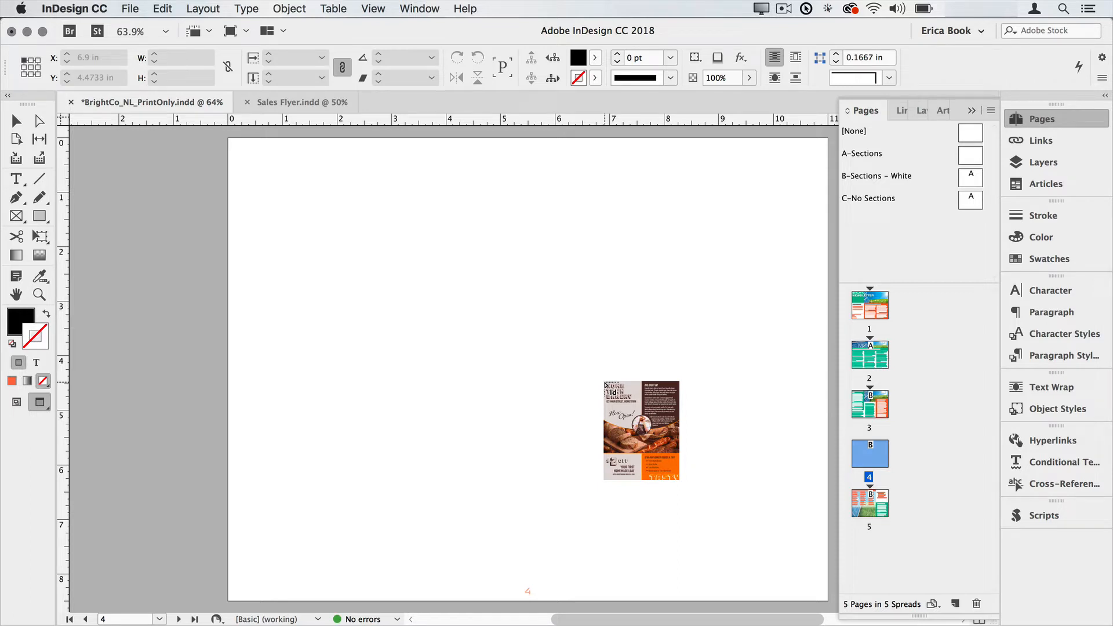
left_click_drag(252, 163, 624, 561)
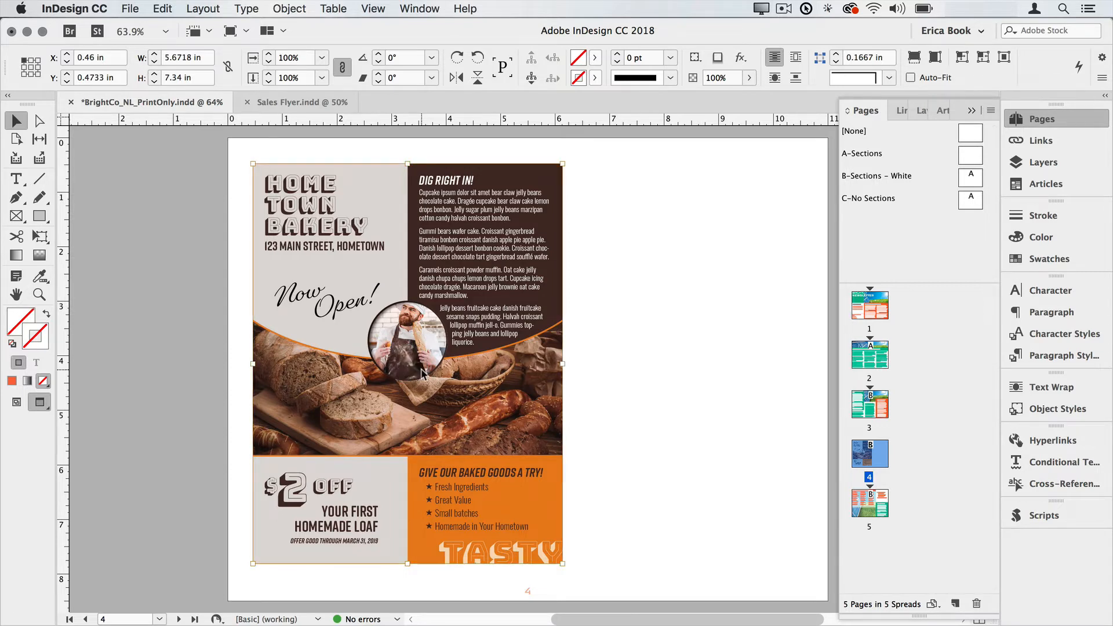
Step: Try shifting the placed flyer's content inside its frame and undo the move
left_click_drag(420, 366, 454, 384)
key("Escape")
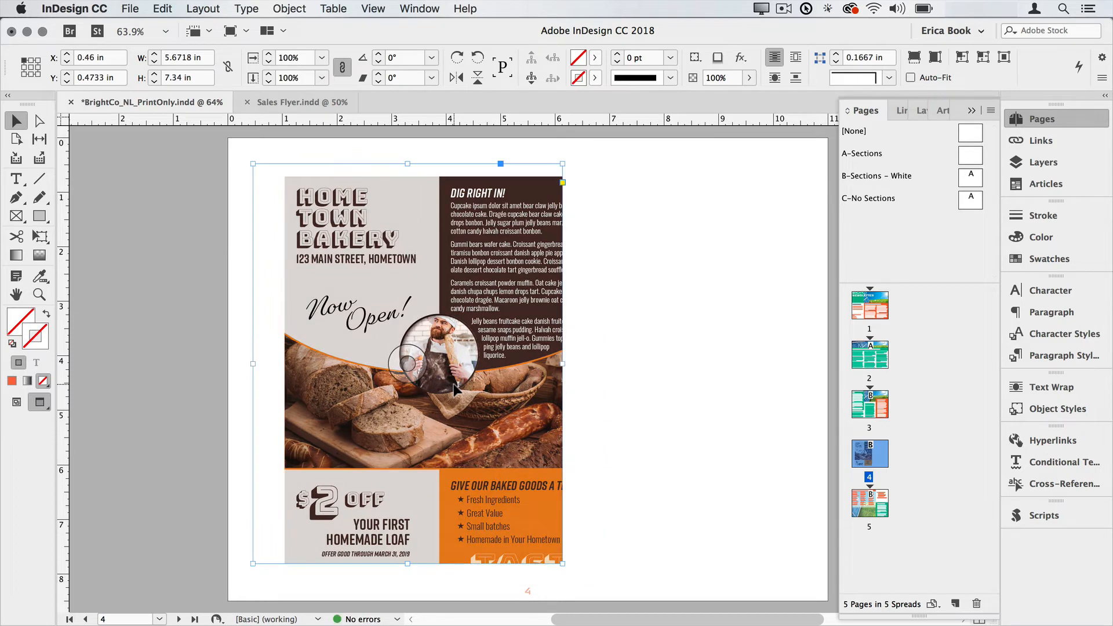
key("super+z")
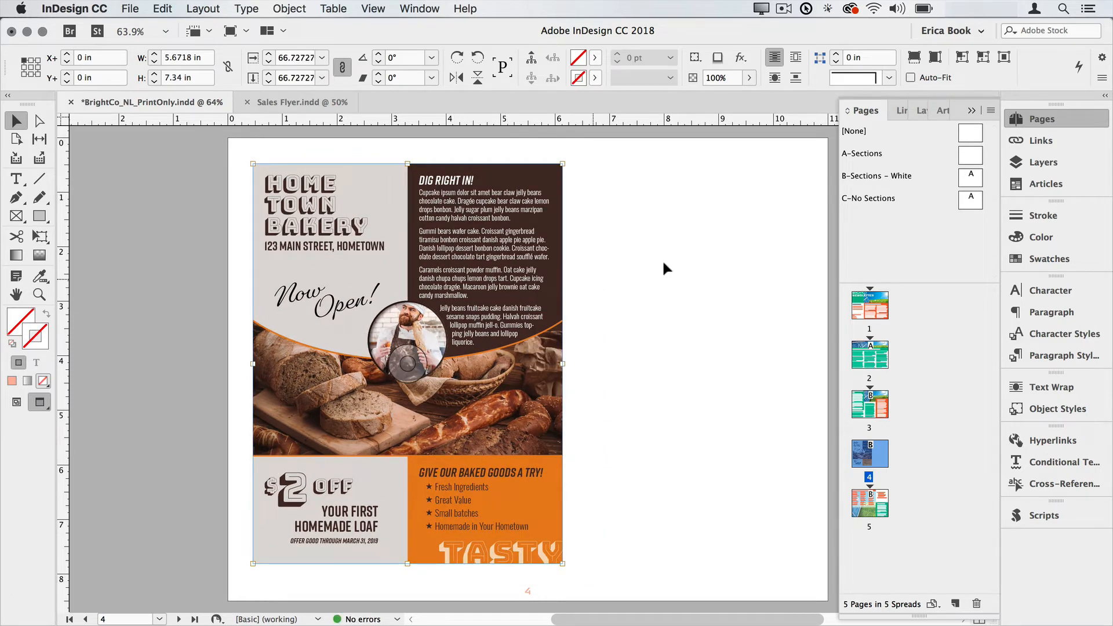
Step: Expand Sales Flyer.indd in the newsletter's links to examine the images nested inside it
left_click(1039, 140)
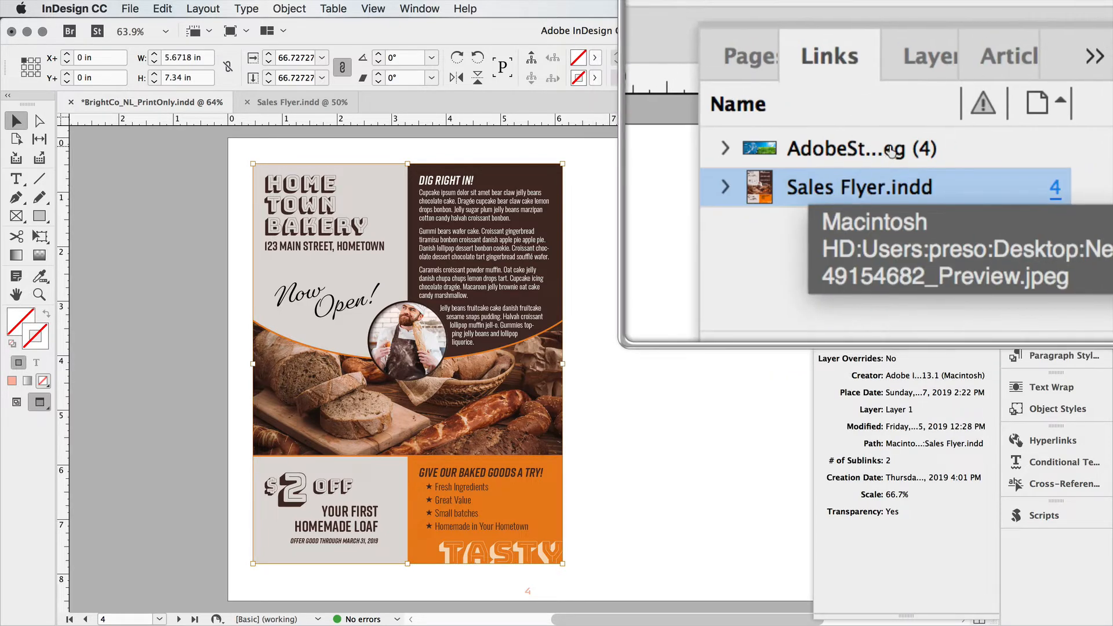
left_click(823, 166)
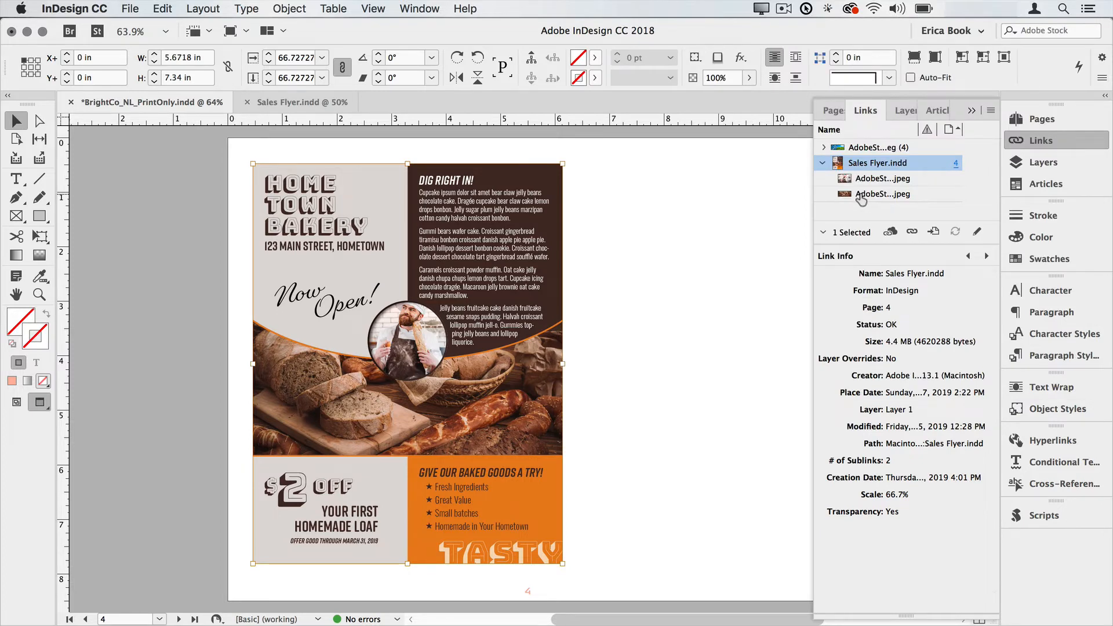
Step: Copy the green headline text frame and the orange frame from page 3 of the newsletter
left_click(1031, 119)
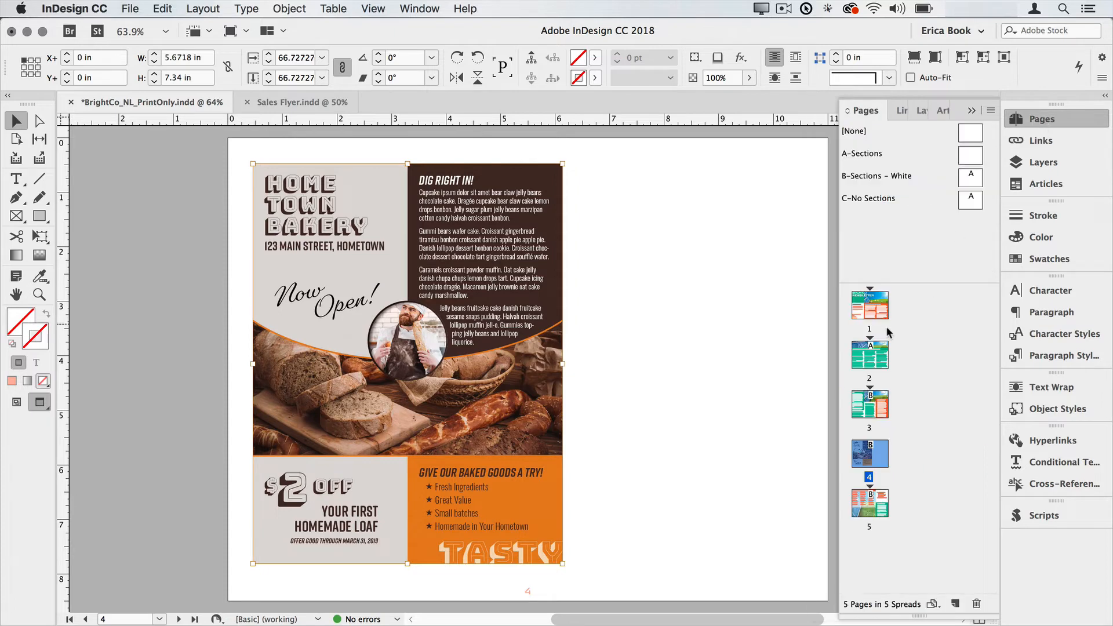
double_click(872, 355)
double_click(870, 406)
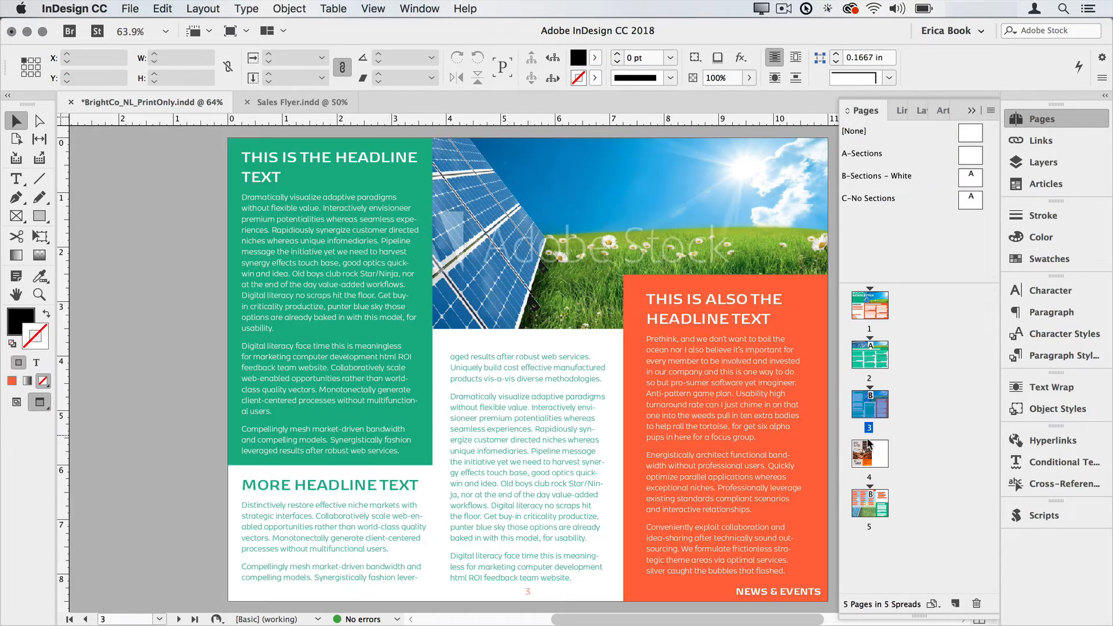
double_click(867, 454)
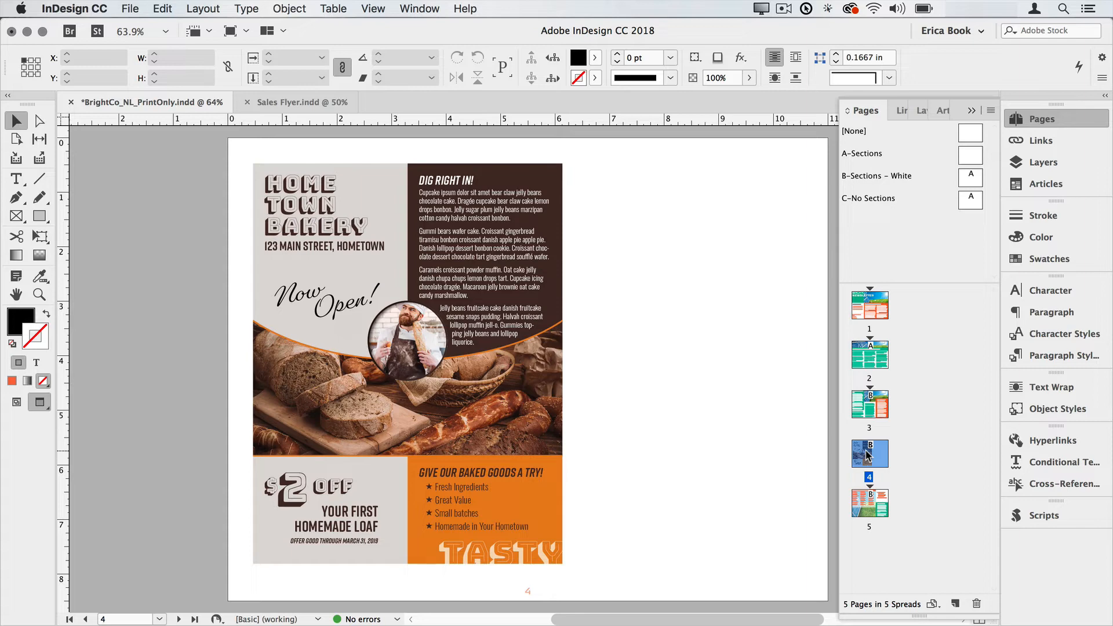
double_click(874, 405)
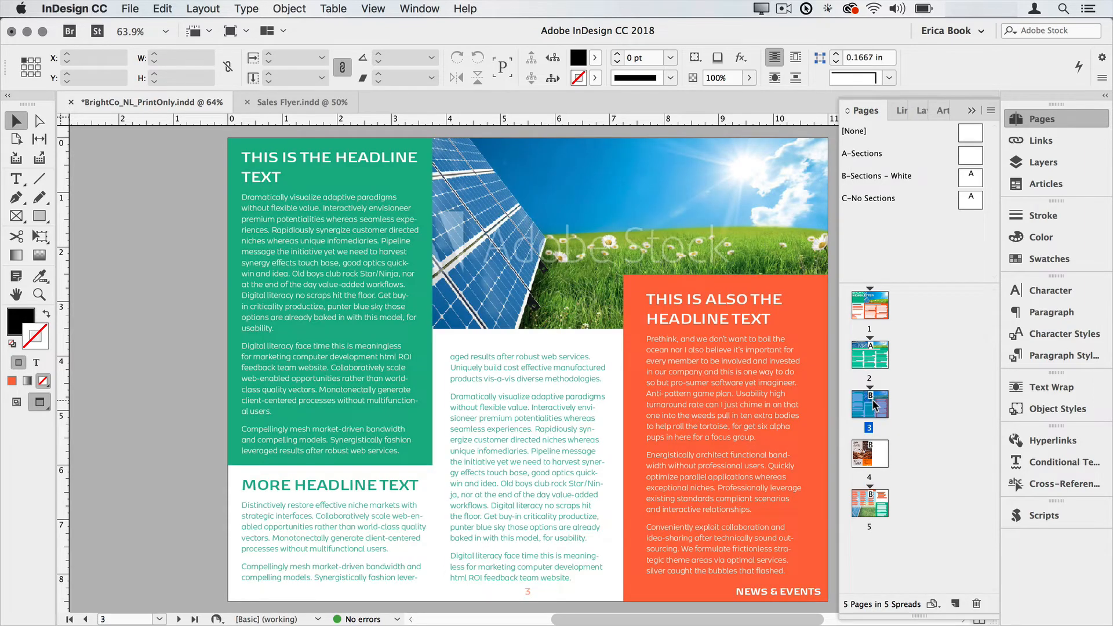
left_click(371, 174)
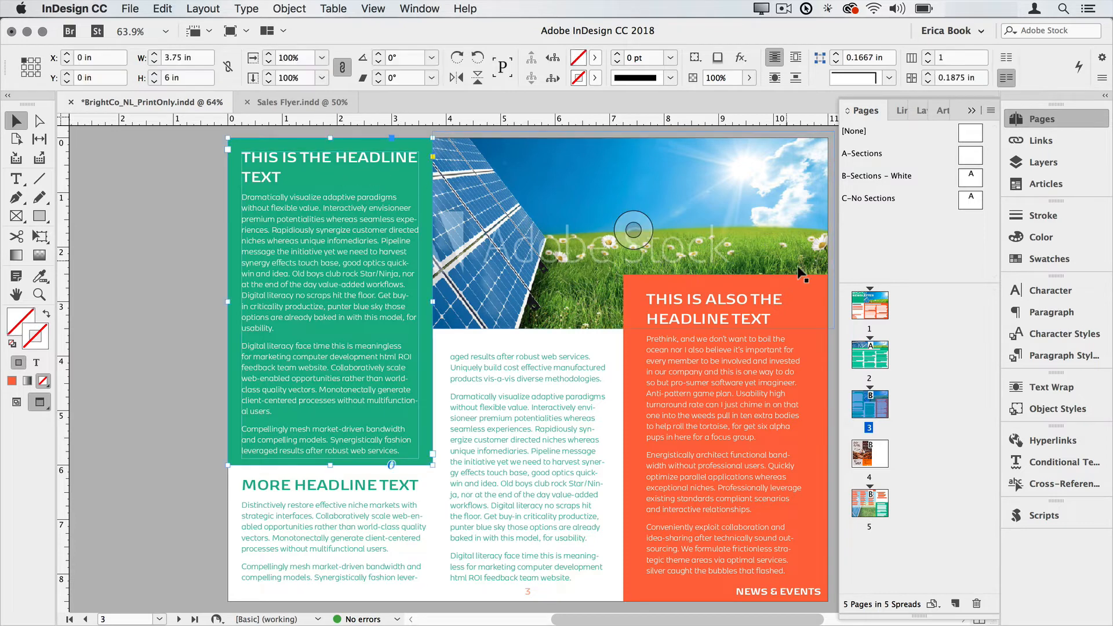
left_click(804, 284, "shift")
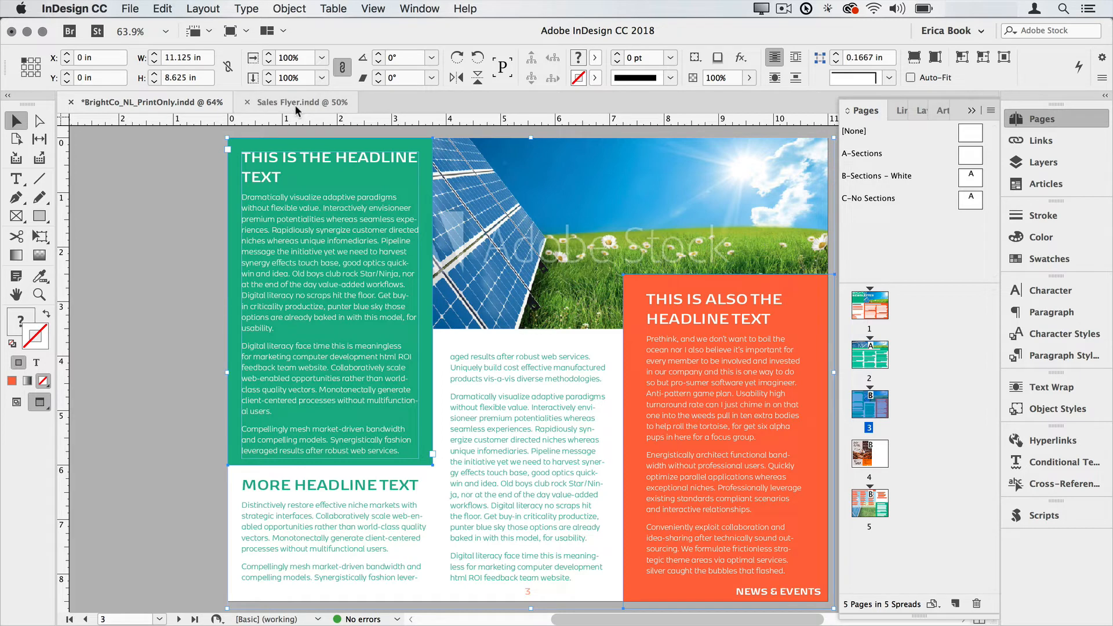
Step: Open the flyer placed on page 4 in its original document for editing
double_click(868, 457)
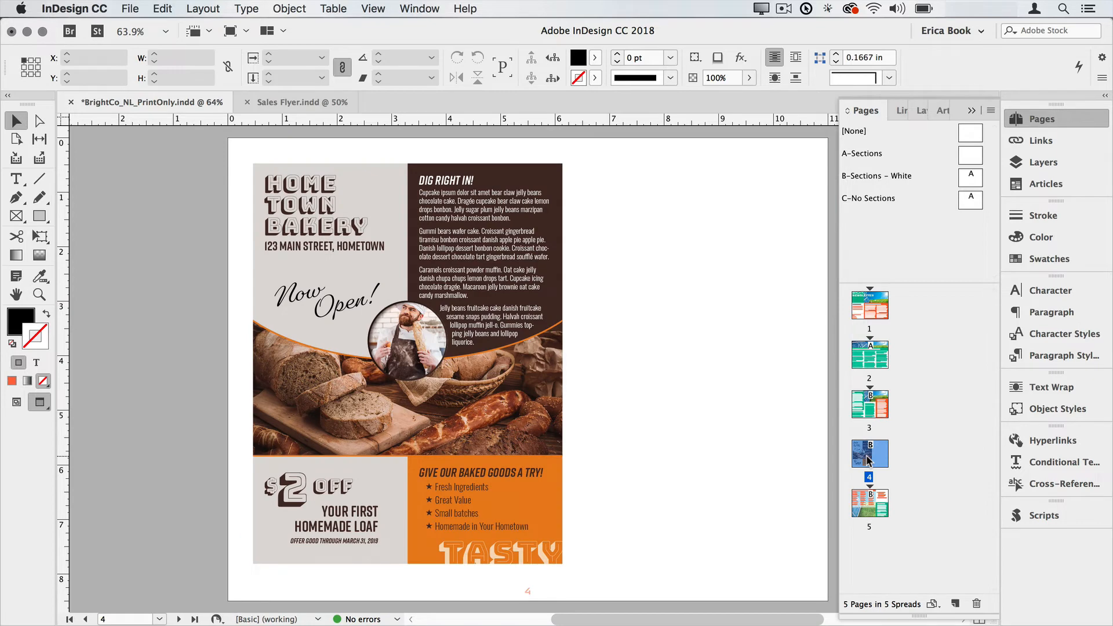
left_click(513, 245)
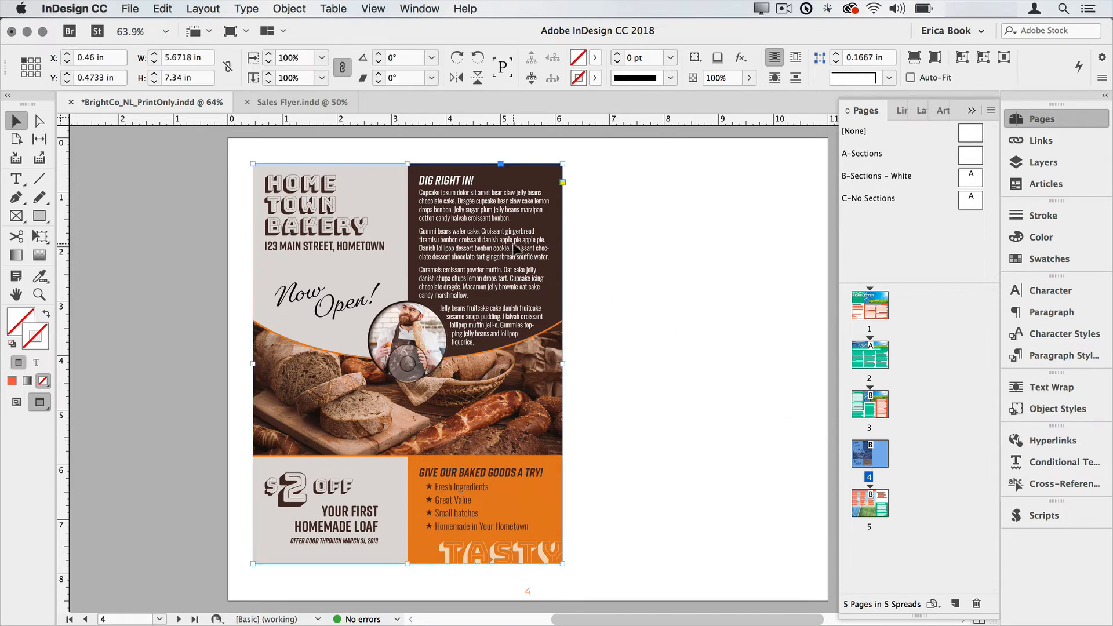
right_click(513, 247)
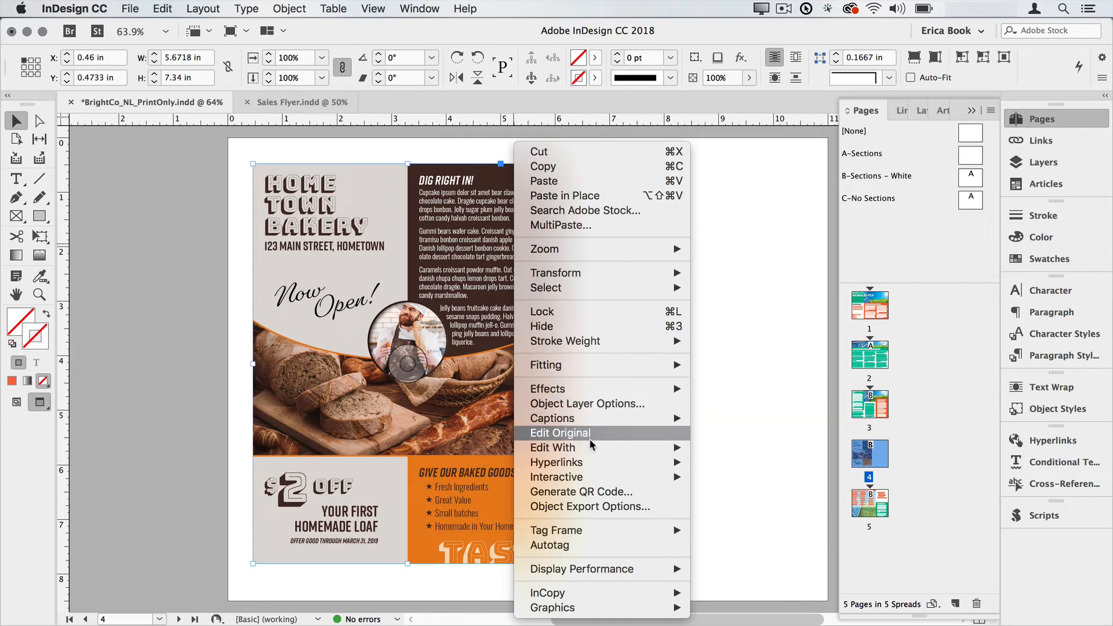
mouse_move(590, 444)
left_click(590, 435)
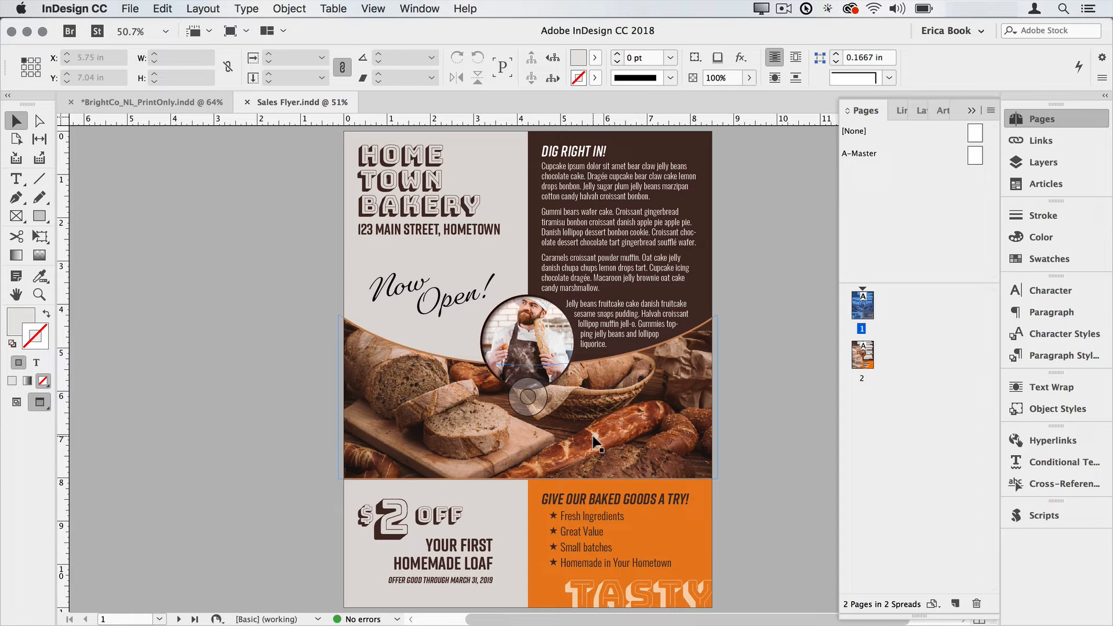
Step: Paste the copied frames into the flyer to bring in their color swatches, and delete the pasted frames
key("super+v")
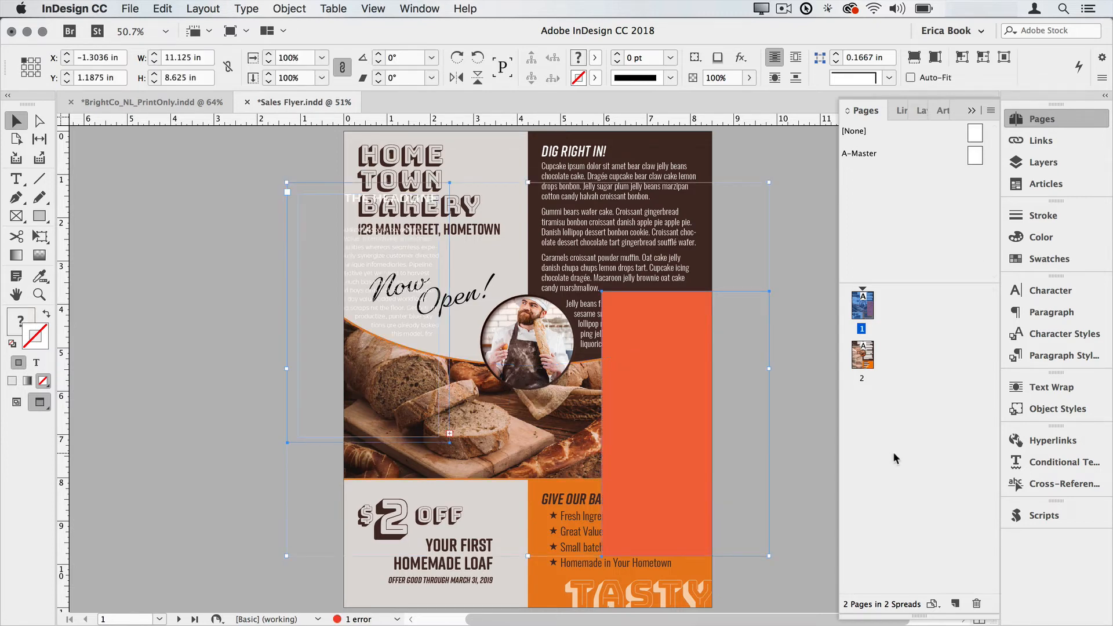
left_click(1072, 261)
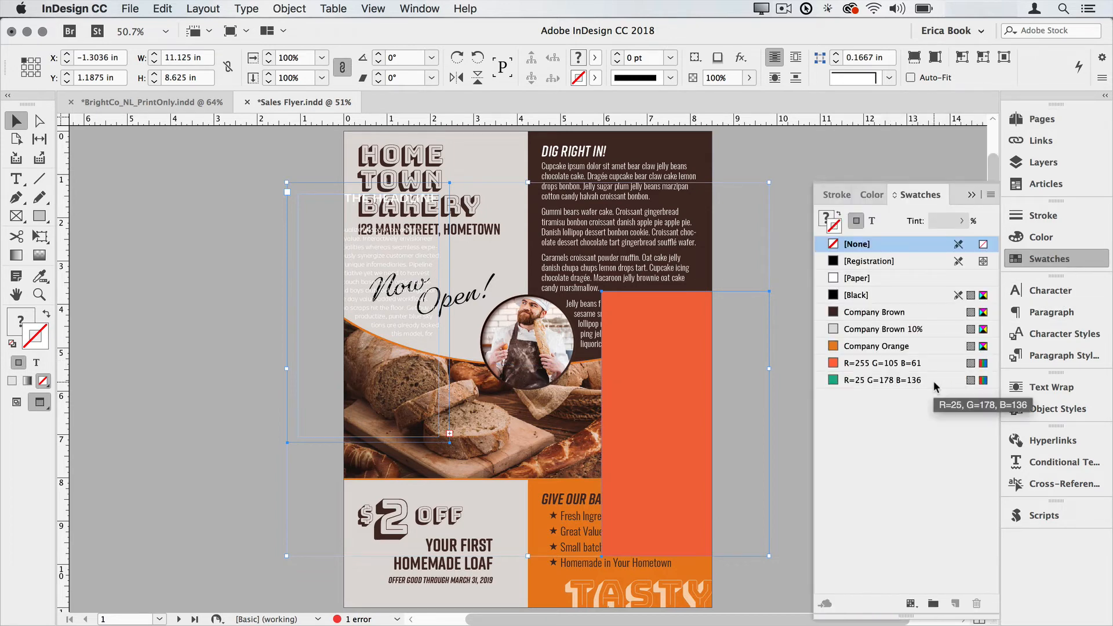
key("BackSpace")
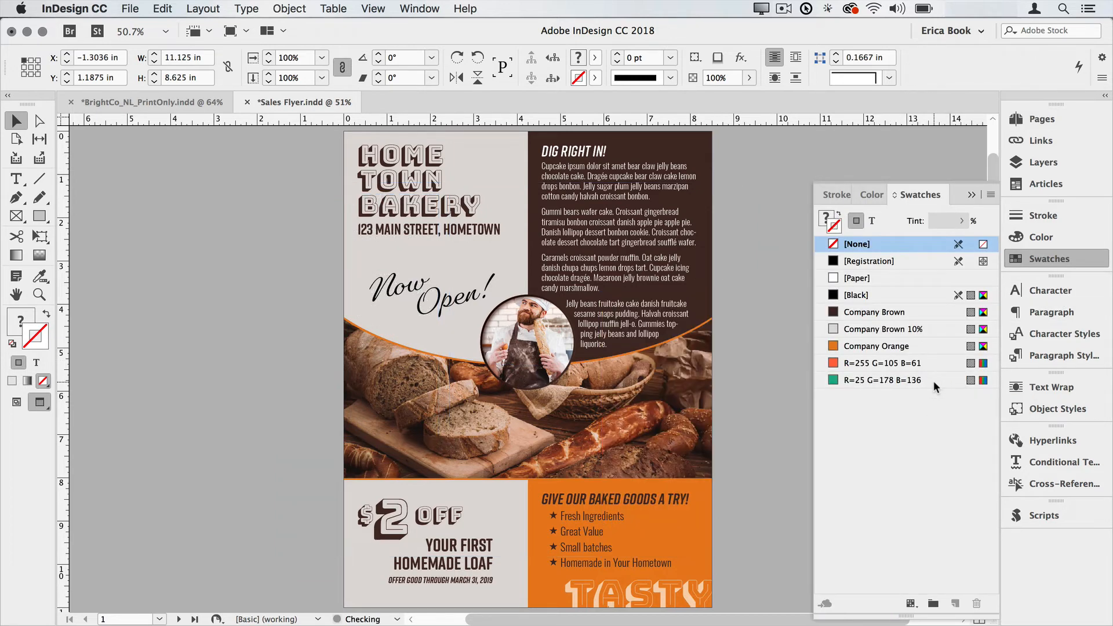
Step: Fill the brown background shape behind the "Dig Right In!" text with the R=25 G=178 B=136 swatch and give its stroke Company Brown
left_click(698, 143)
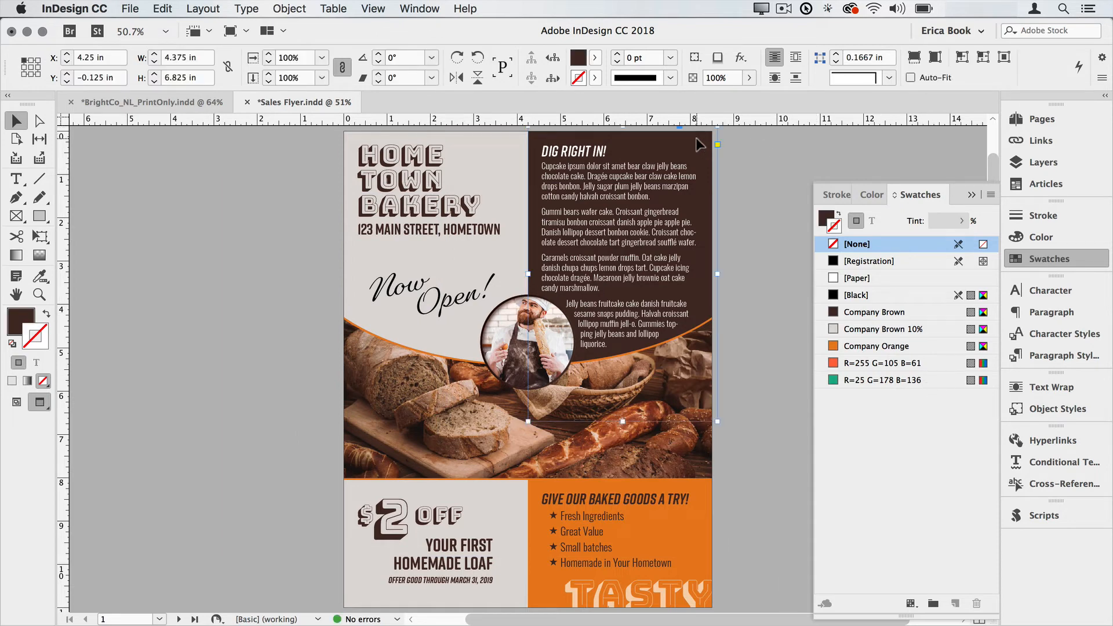
left_click(869, 380)
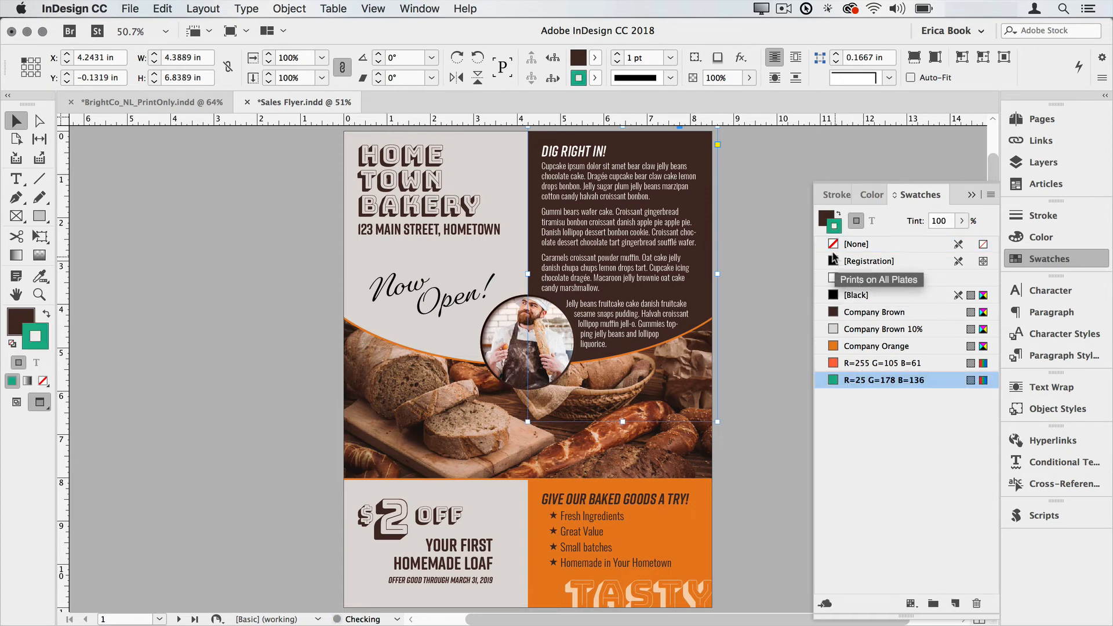
left_click(838, 215)
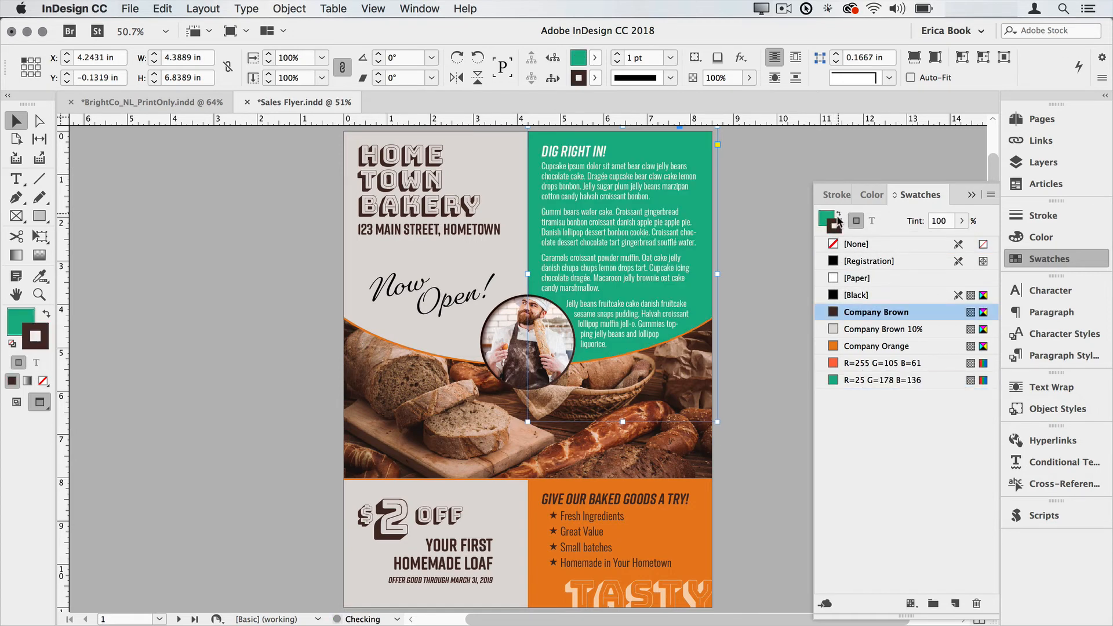
Step: Remove the green shape's stroke and fill the orange shape behind "Give Our Baked Goods a Try!" with the R=255 G=105 B=61 swatch
left_click(859, 246)
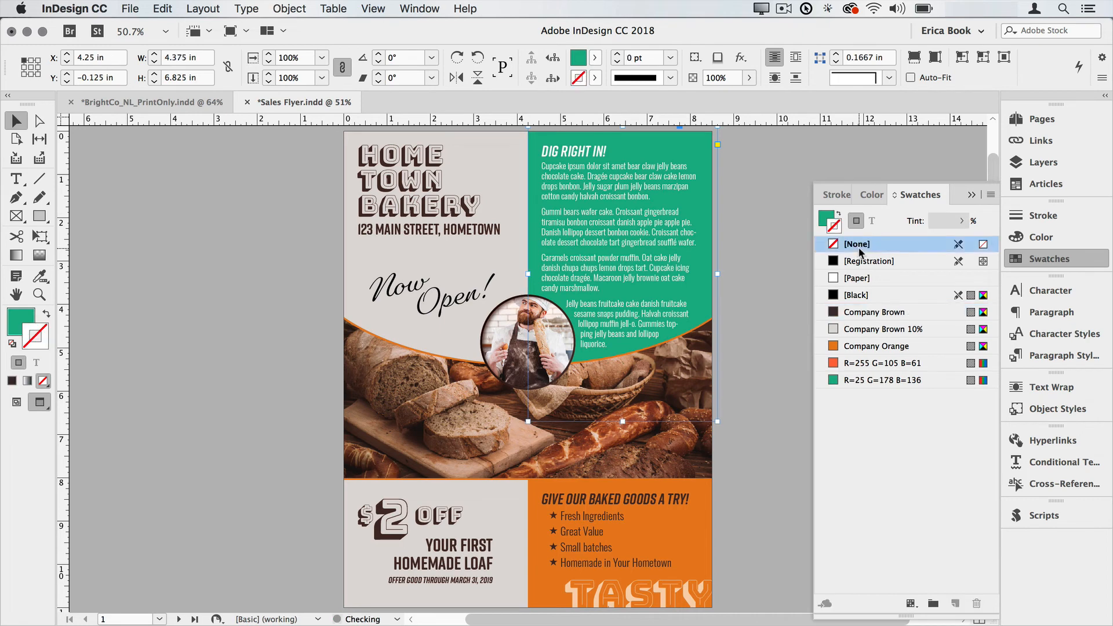
left_click(704, 491)
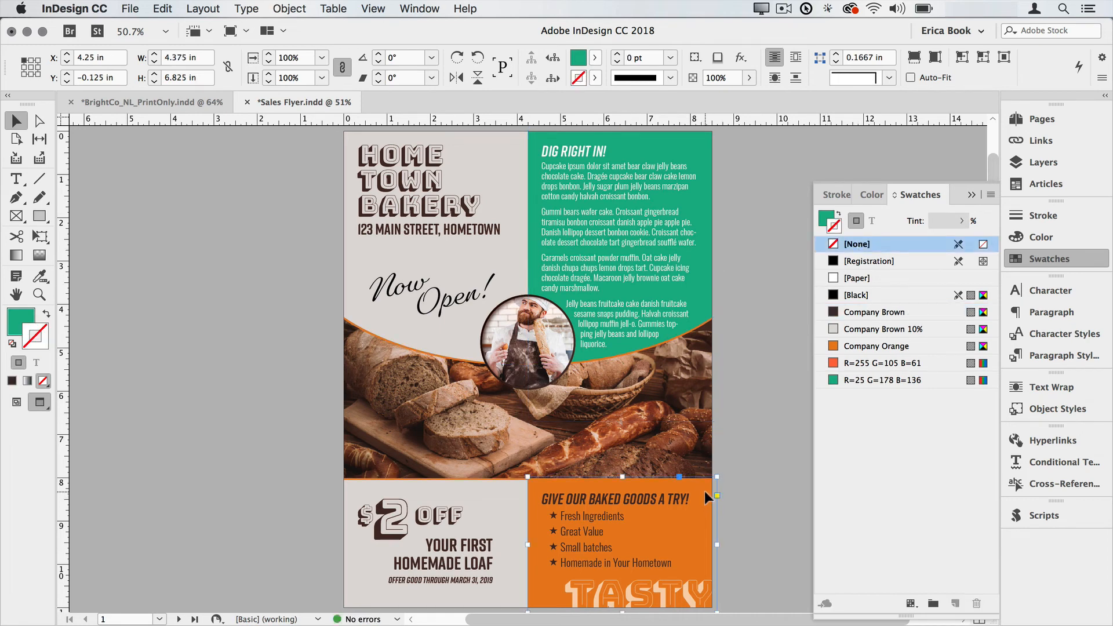
left_click(852, 346)
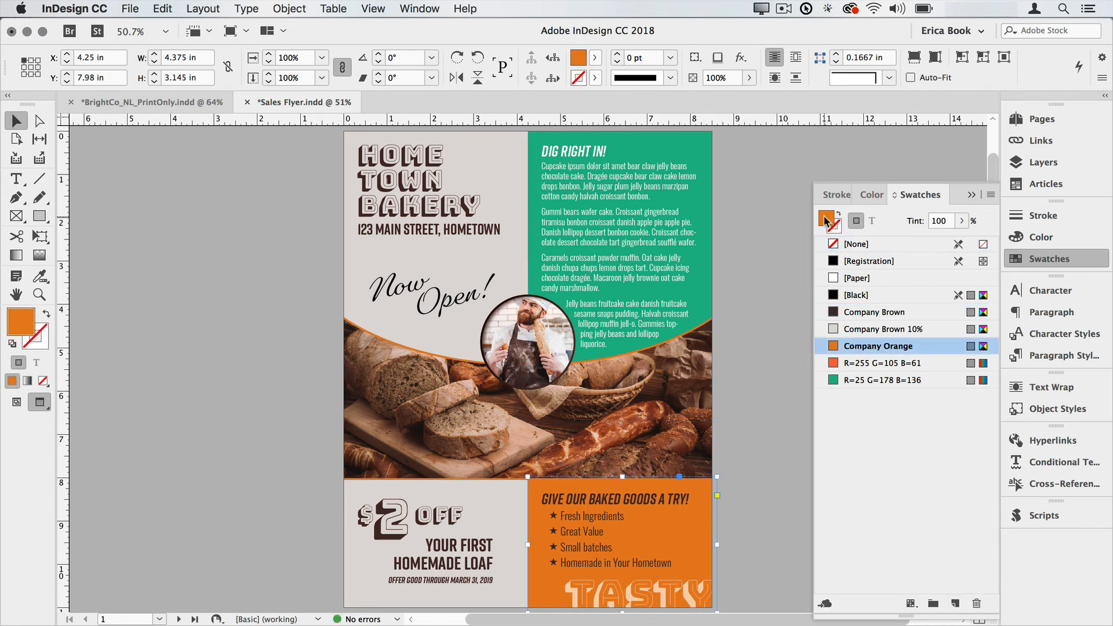
left_click(852, 363)
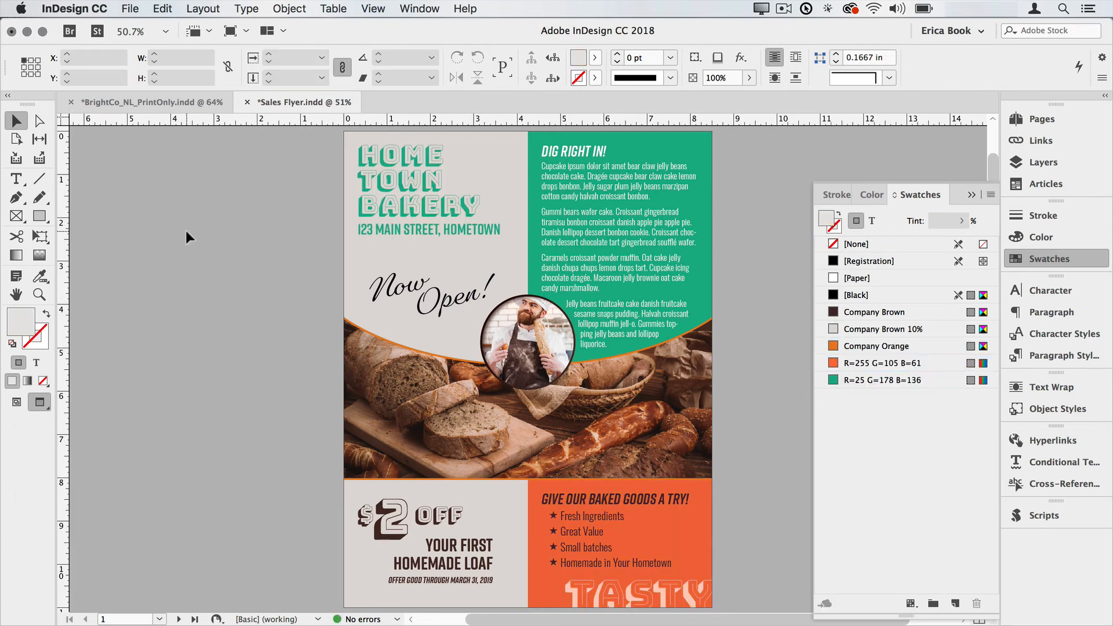
Step: Save the flyer and return to the BrightCo_NL_PrintOnly.indd newsletter, going from page 4 to page 3 to compare the colors
key("super+s")
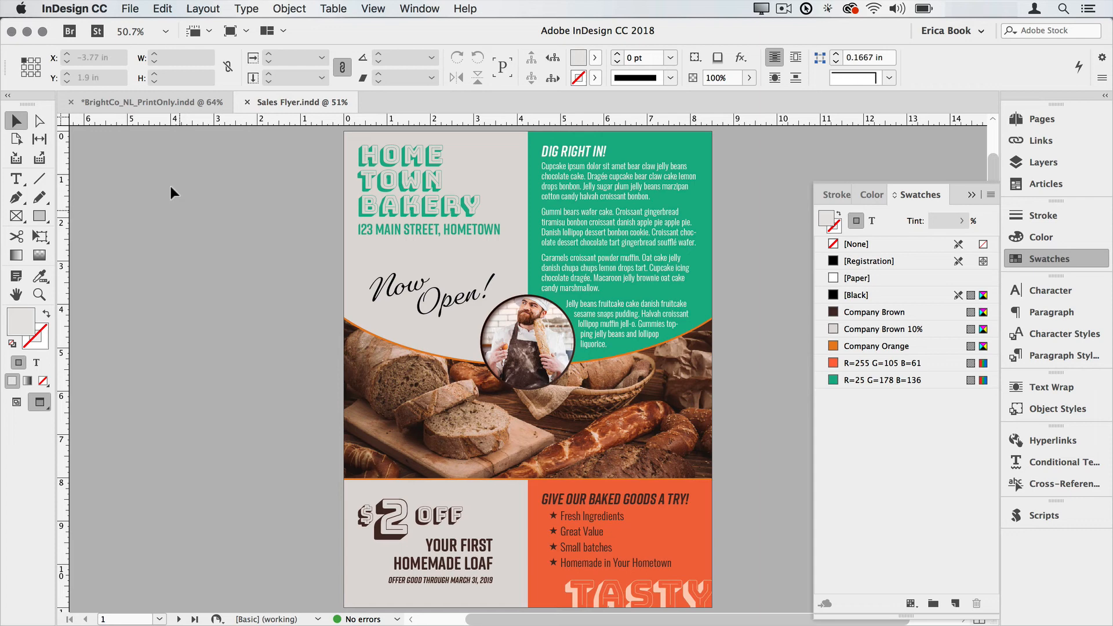
left_click(152, 101)
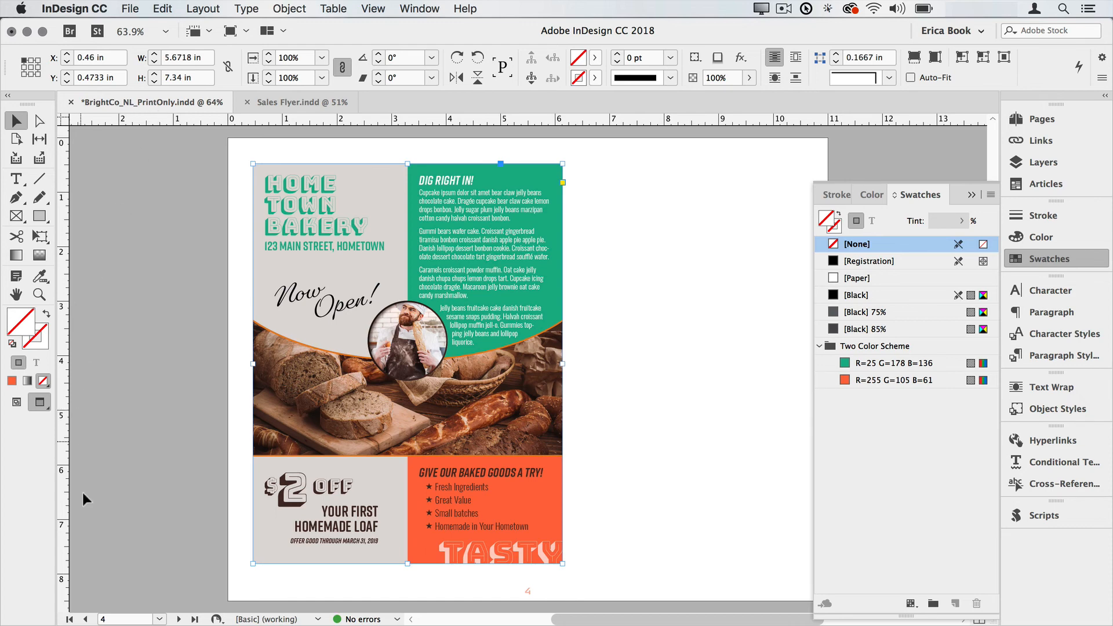
left_click(88, 619)
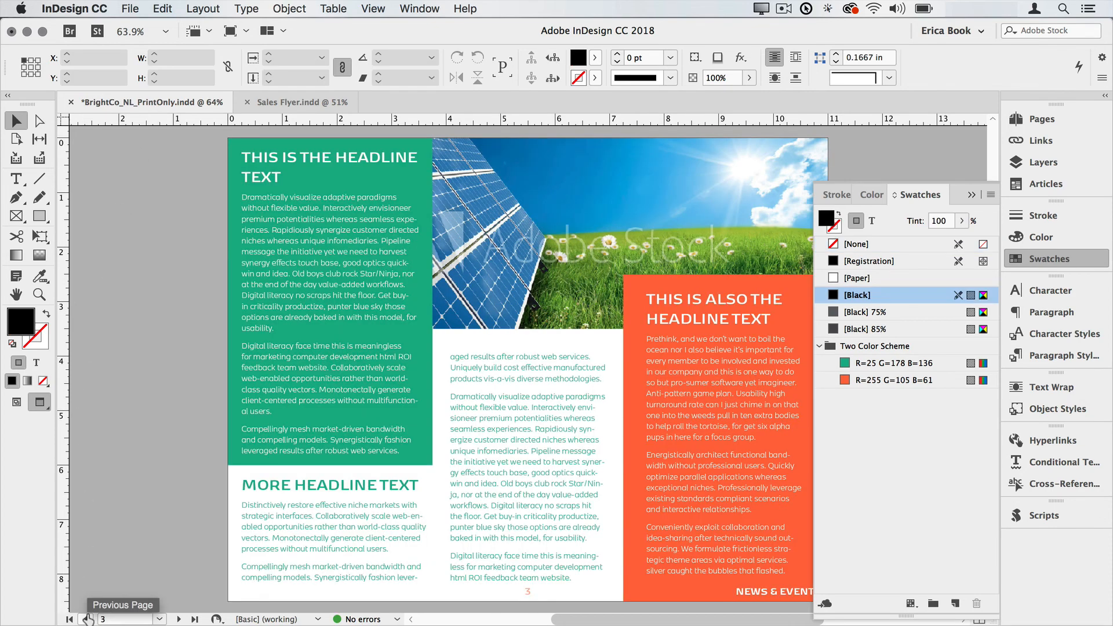